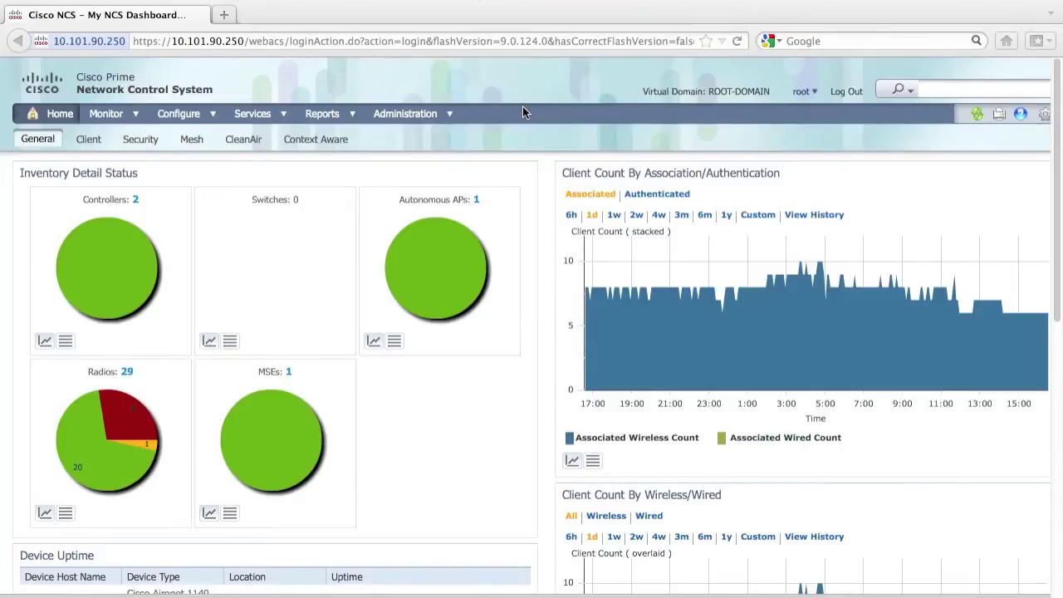
Start a new Worst Interferers report from the Report Launch Pad titled 'Troubleshooting'.
left_click(326, 115)
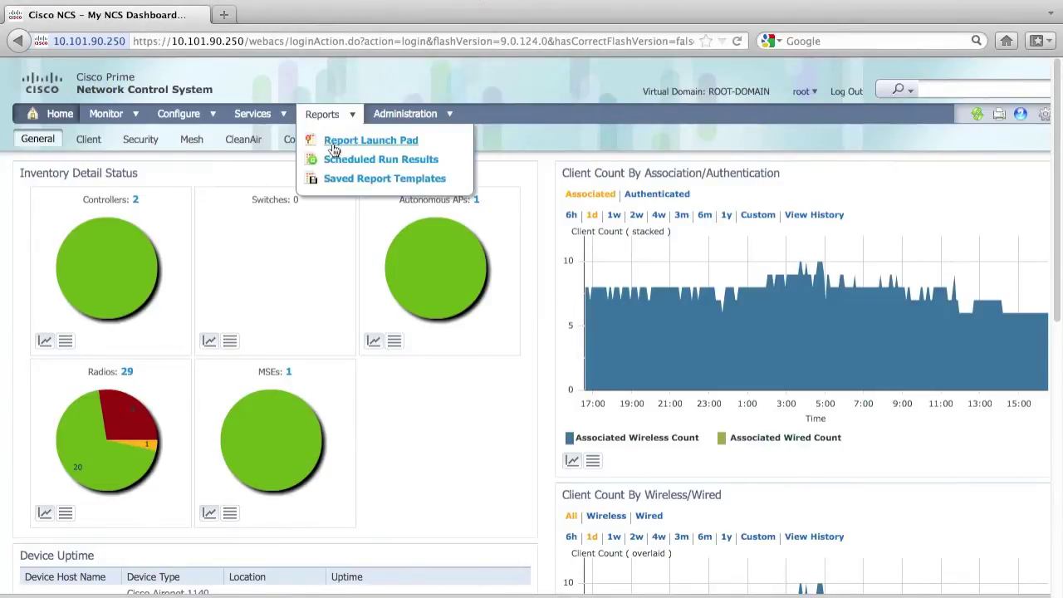
left_click(333, 146)
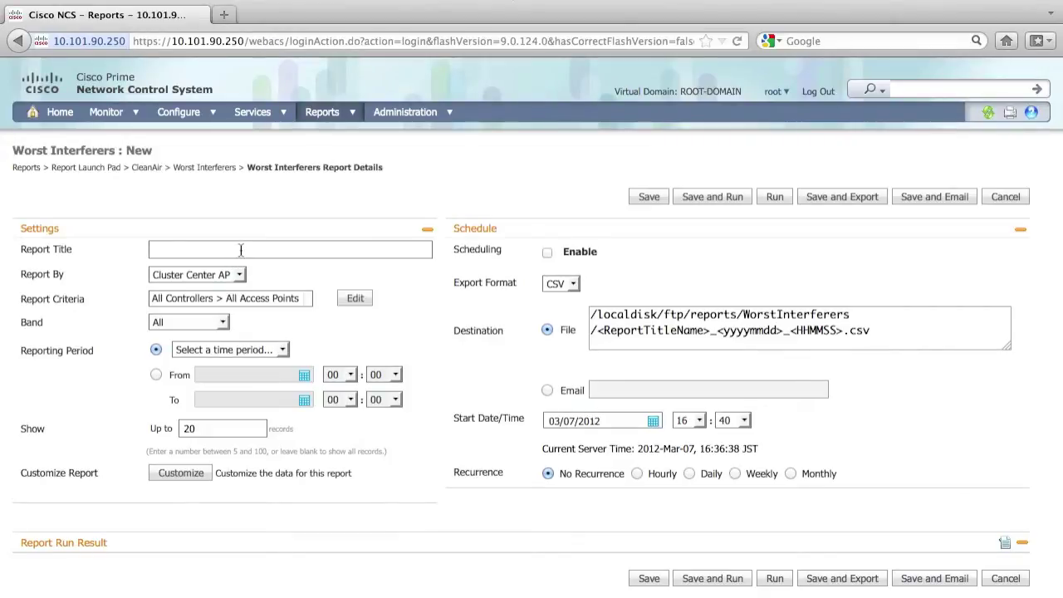
left_click(241, 250)
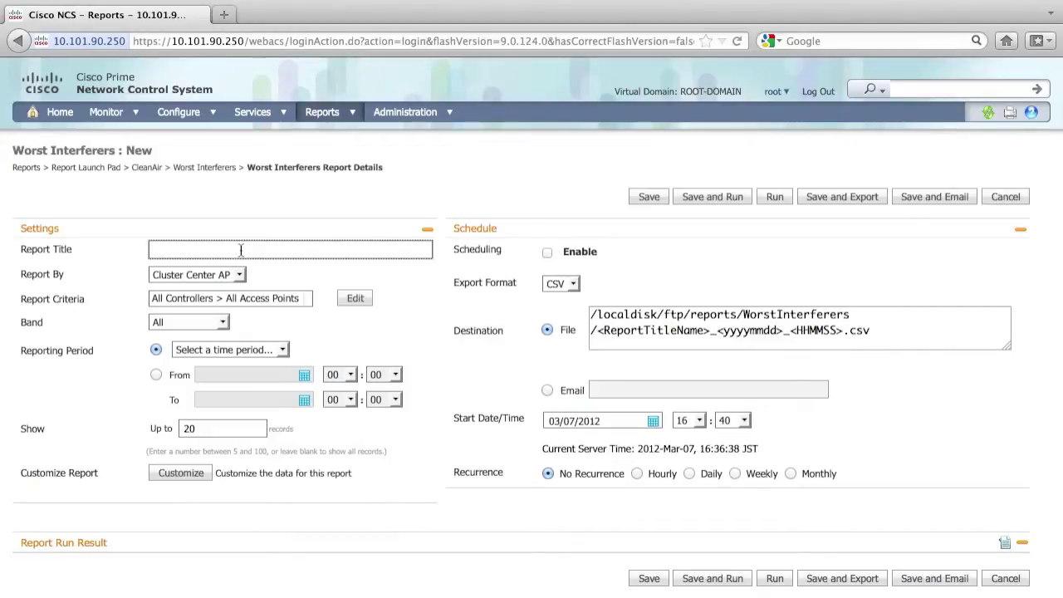
type("troub")
key("Down")
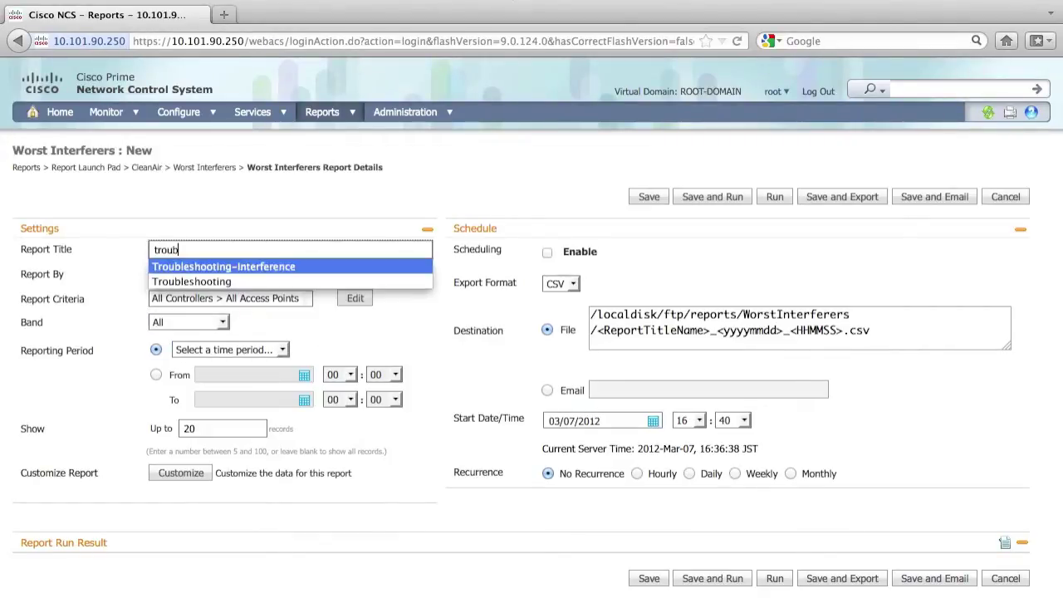
key("Down")
key("Return")
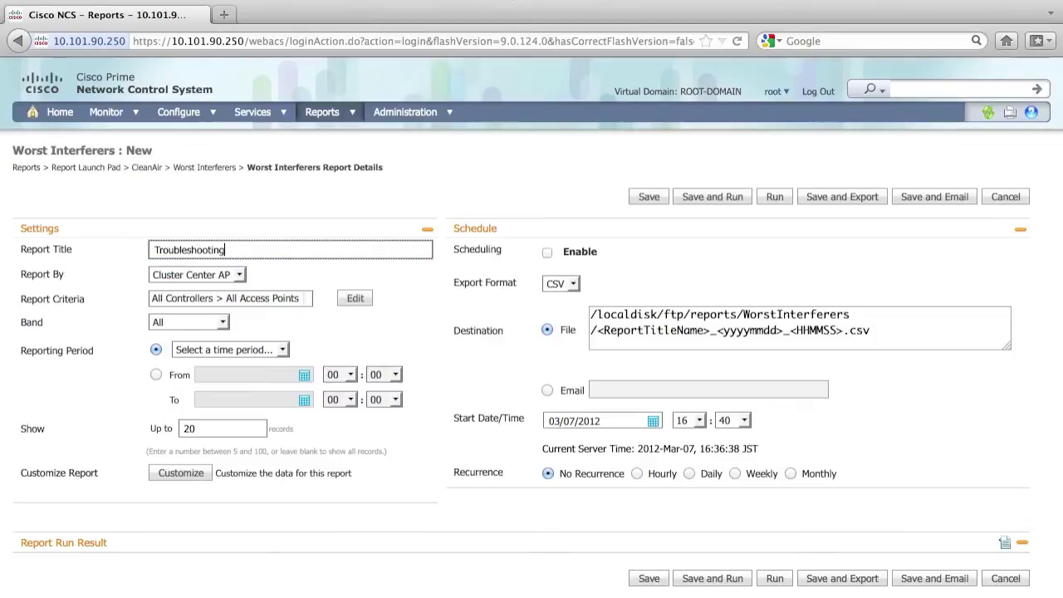
Set the report's Report By option to Floor Area.
left_click(239, 274)
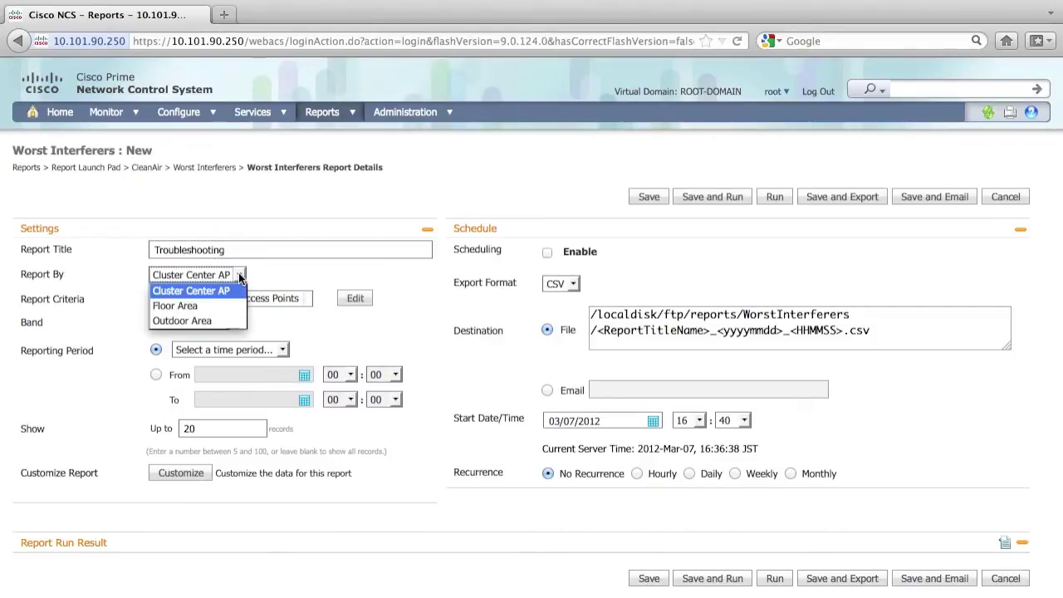
left_click(202, 311)
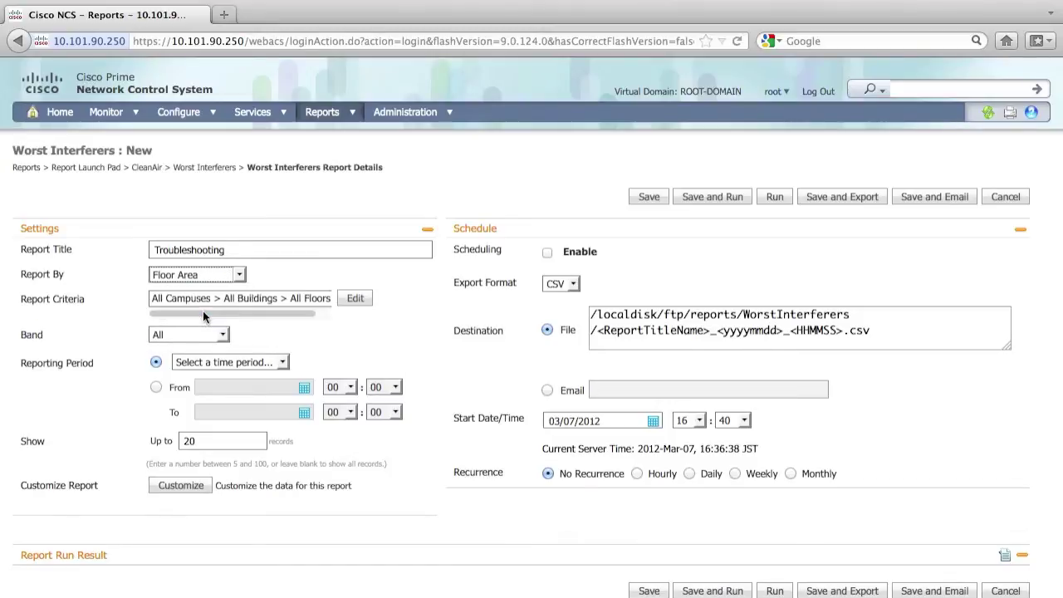
left_click(356, 298)
Restrict the report criteria to System Campus > Tokyo Mid-Town > Tokyo CBC floor.
key("Down")
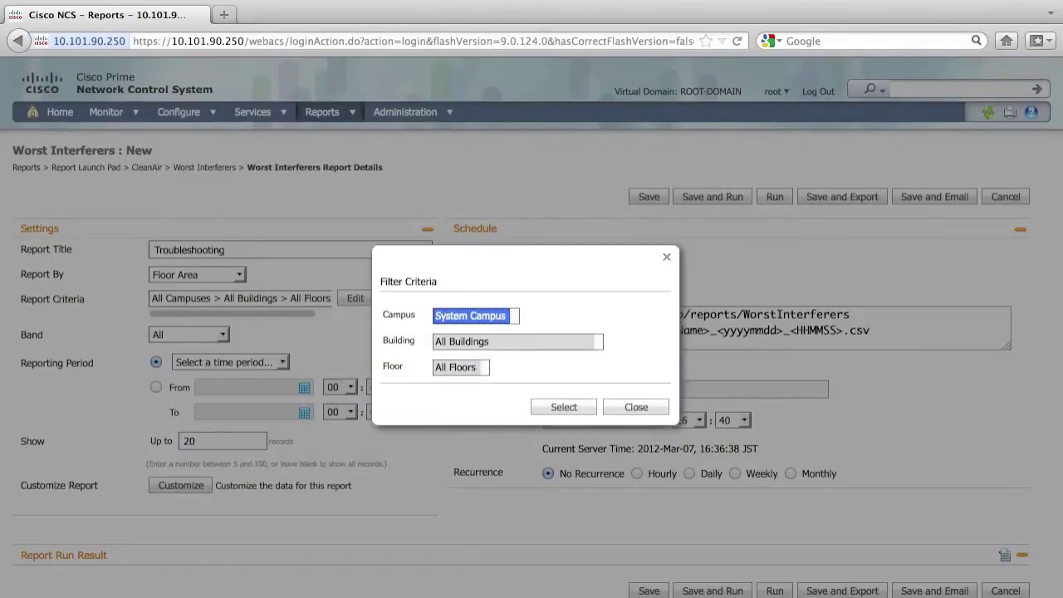
key("Tab")
key("Down")
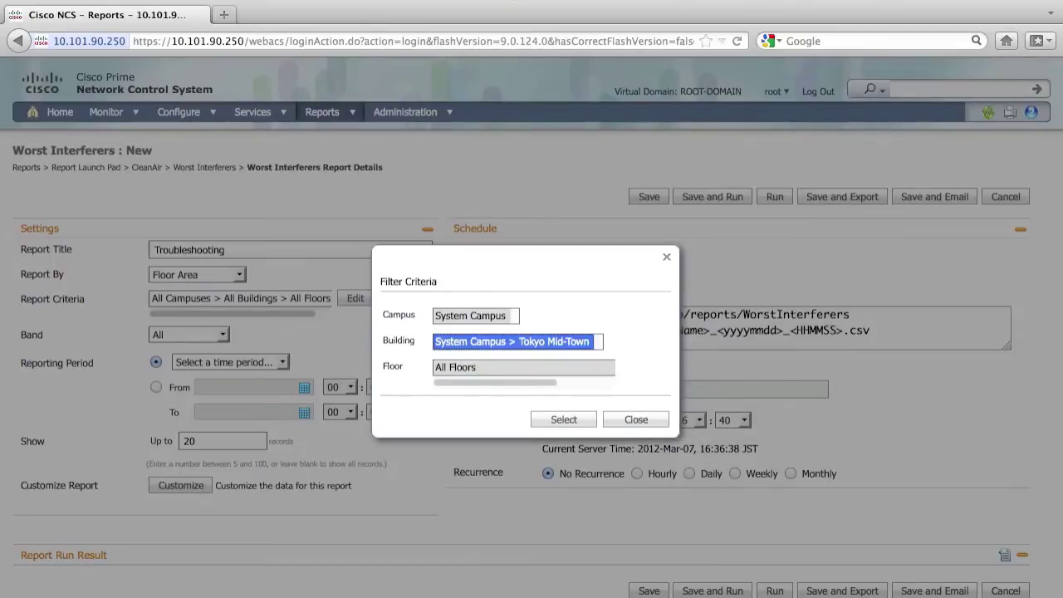
key("Tab")
key("Down")
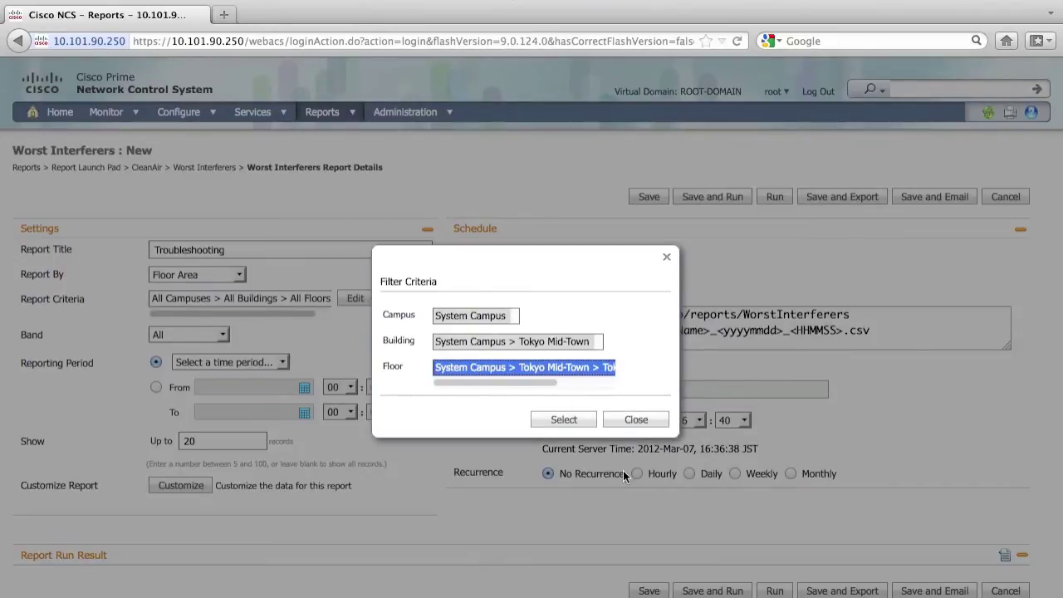
left_click(564, 419)
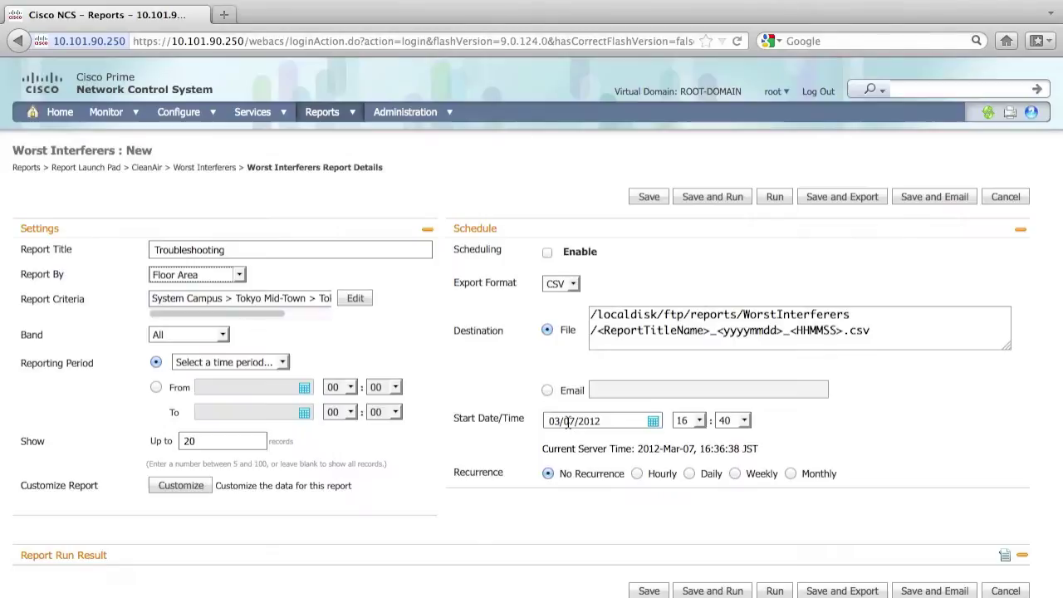
left_click_drag(253, 313, 324, 320)
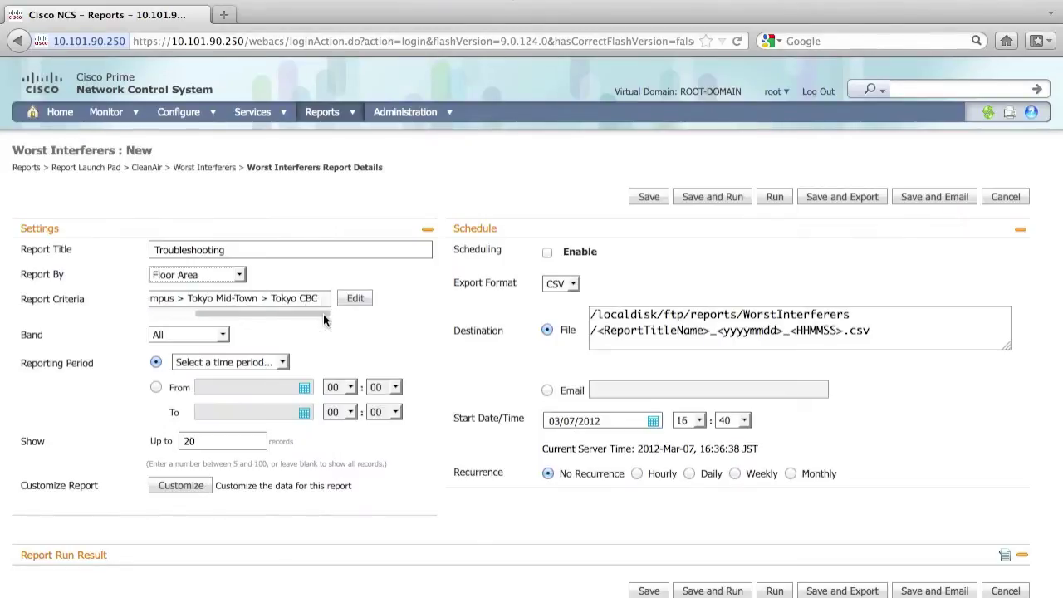
Use a custom period starting 03/06/2012 at hour 20.
left_click(156, 388)
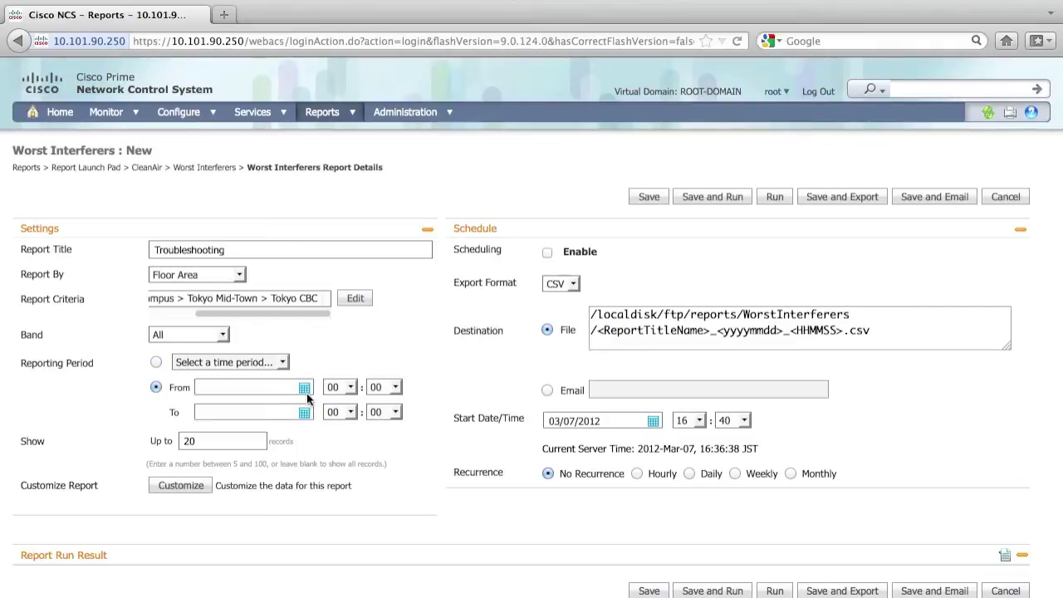
left_click(305, 390)
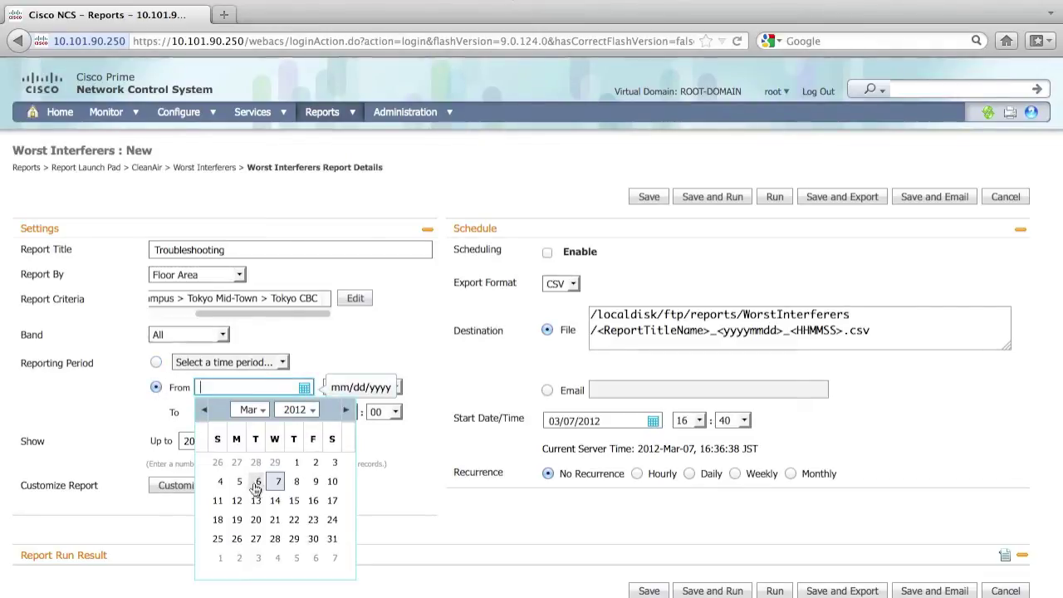
left_click(258, 481)
left_click(345, 389)
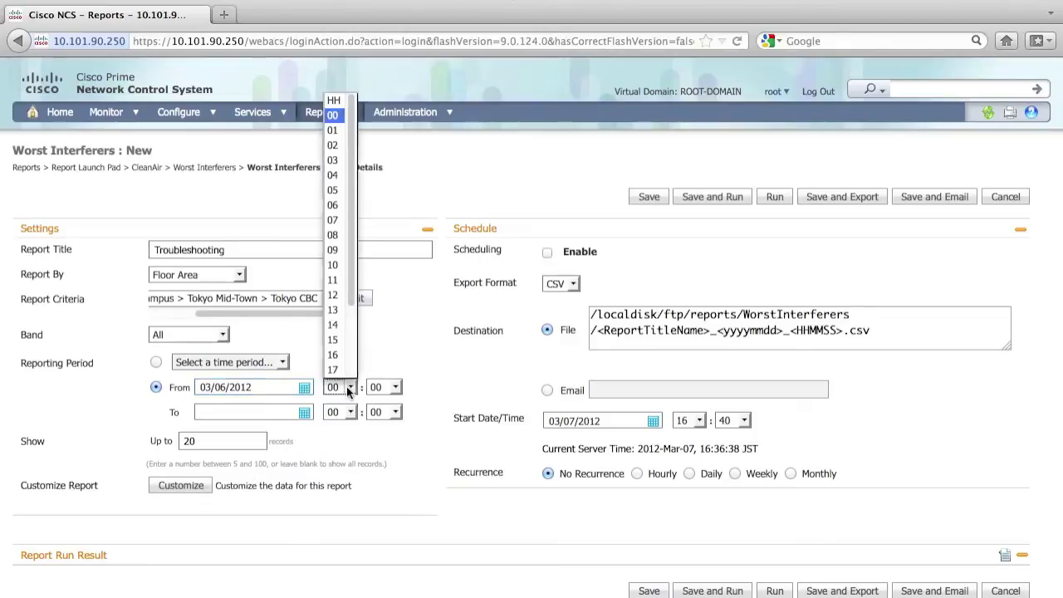
scroll(332, 321, "down", 2)
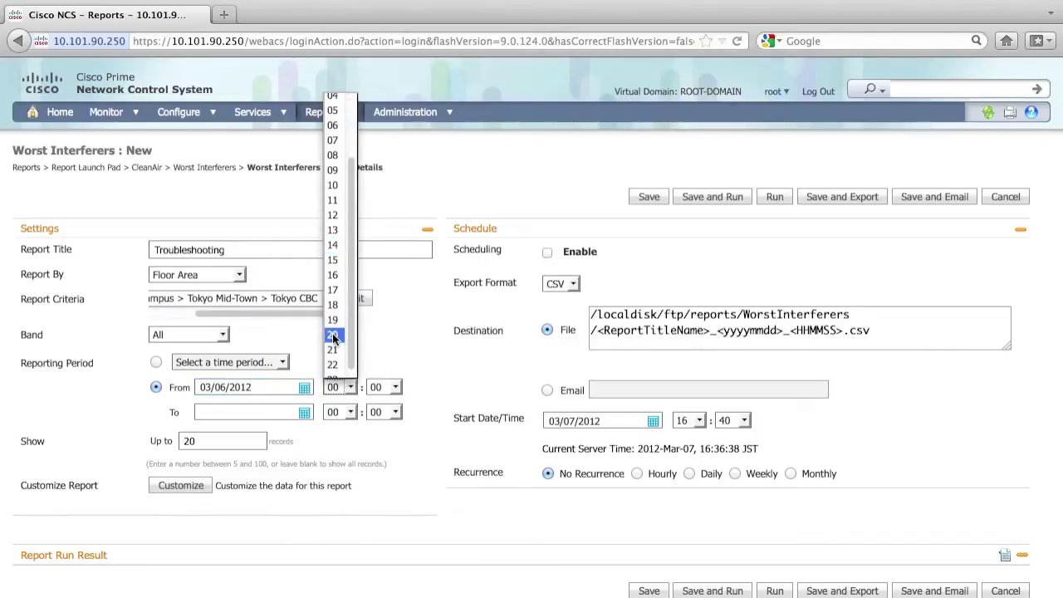
left_click(332, 335)
End the period at 03/06/2012 hour 21 and run the report.
left_click(305, 413)
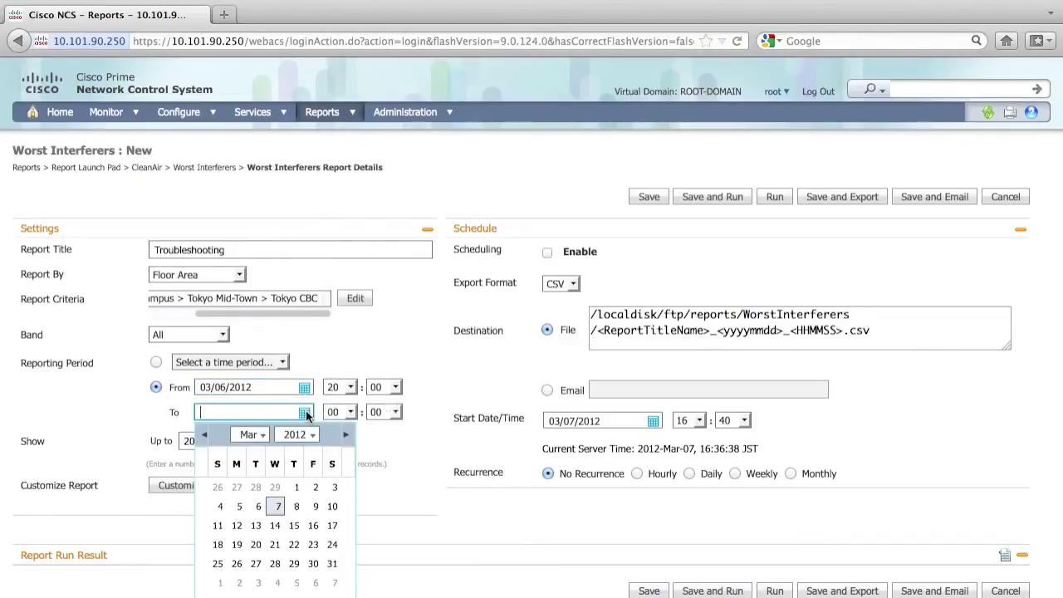
left_click(258, 508)
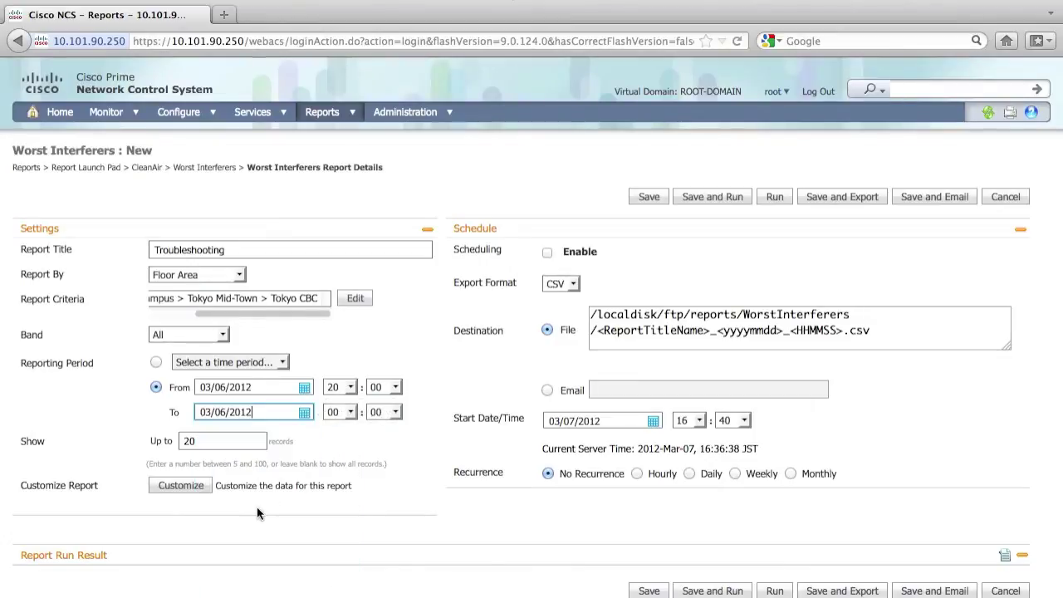
left_click(349, 411)
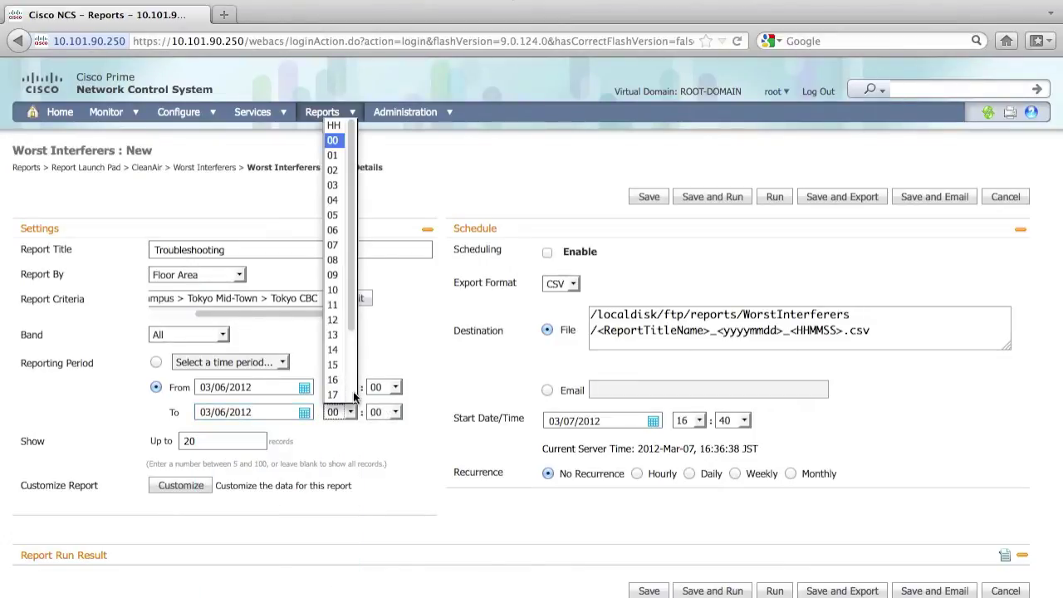
scroll(353, 392, "down", 3)
left_click(338, 367)
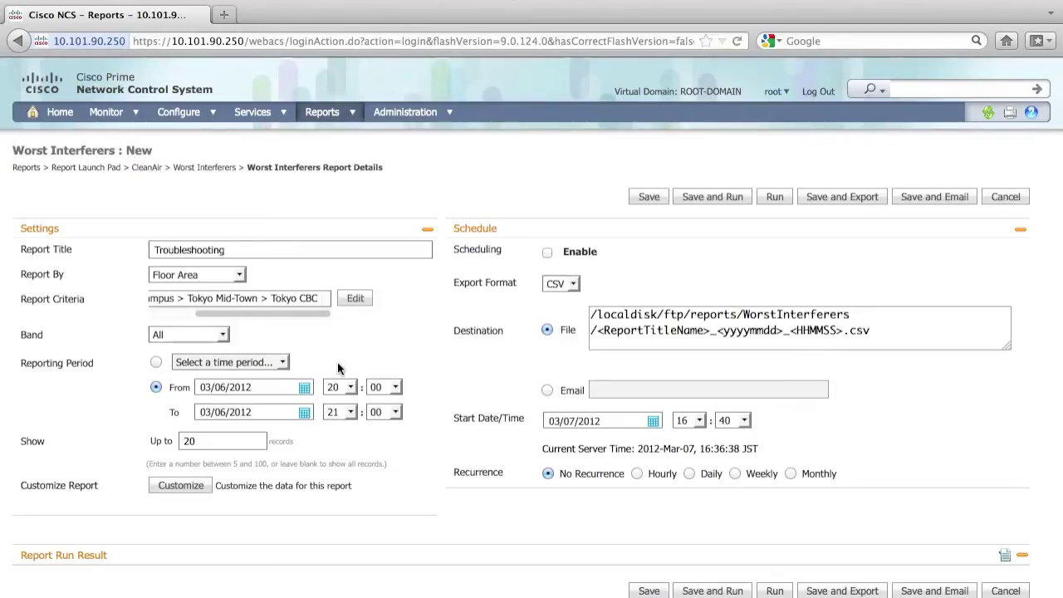
left_click(775, 200)
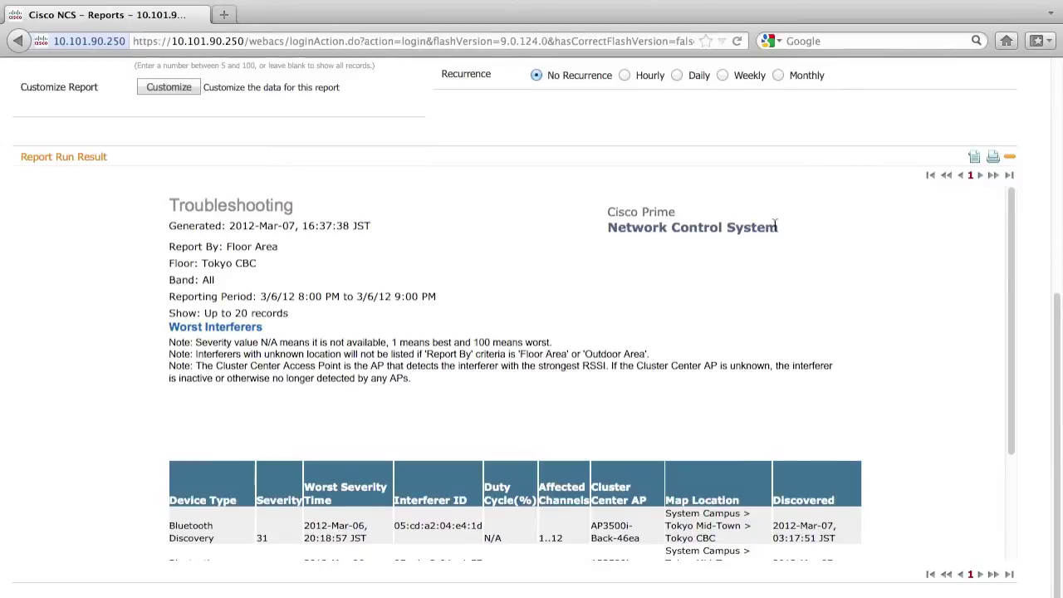
Select the top Bluetooth Discovery interferer's ID 05:cd:a2:04:e4:1d in the report results.
scroll(774, 225, "down", 3)
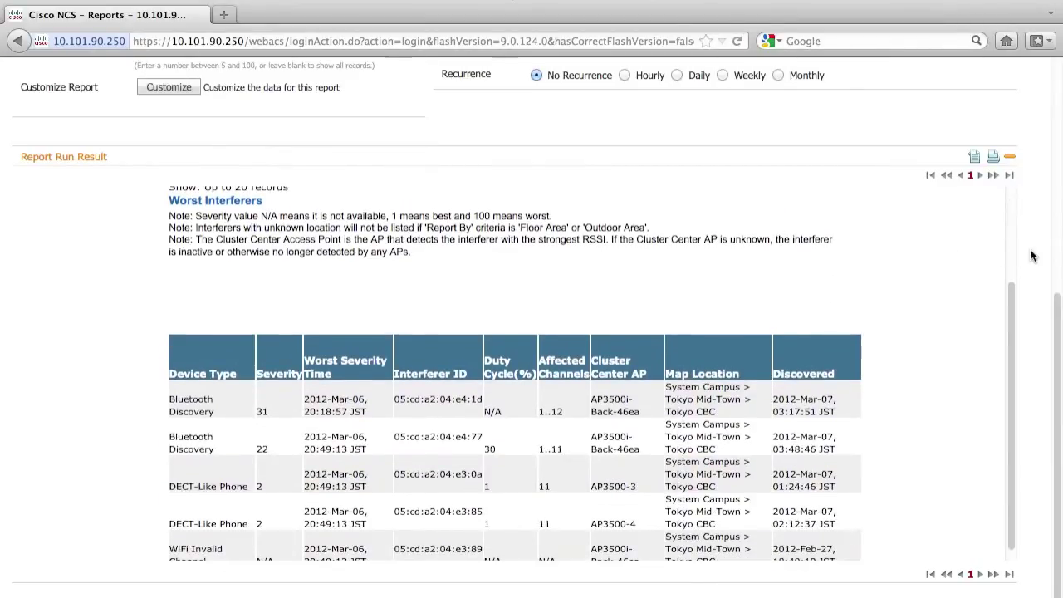
scroll(1032, 256, "down", 1)
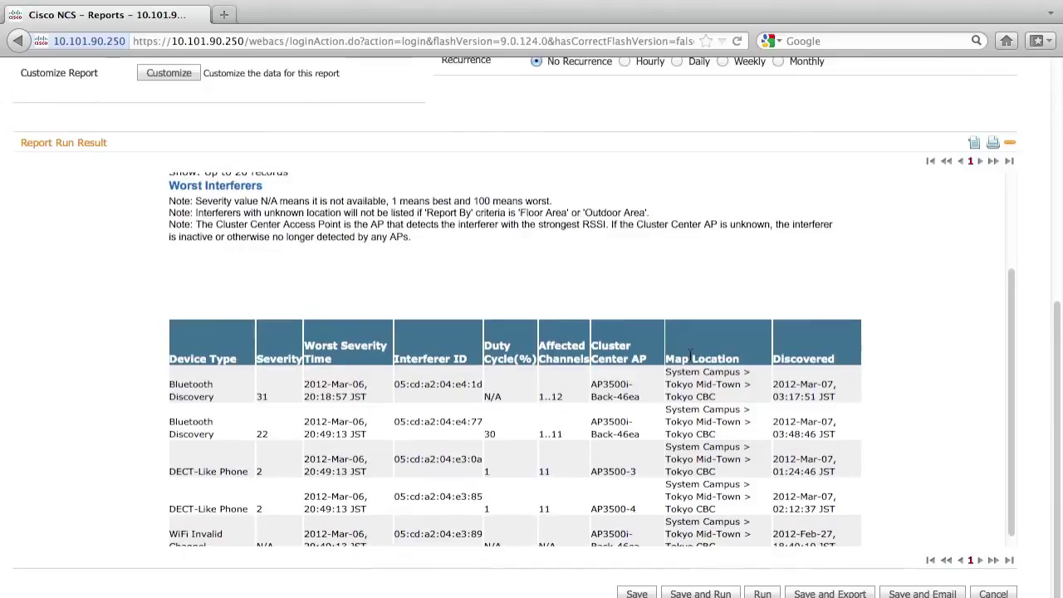
scroll(689, 353, "down", 1)
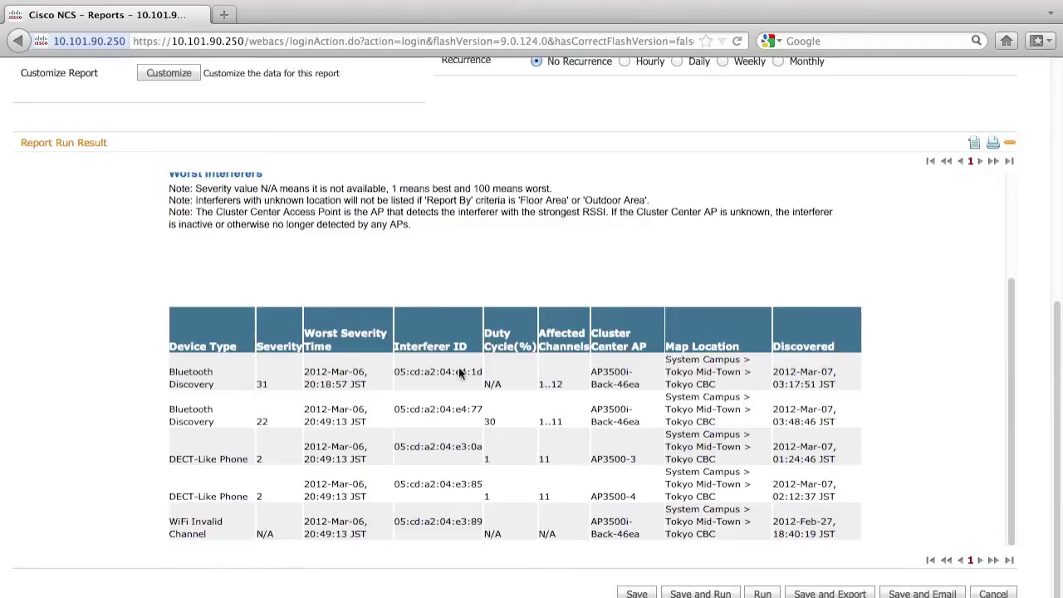
left_click_drag(395, 372, 484, 374)
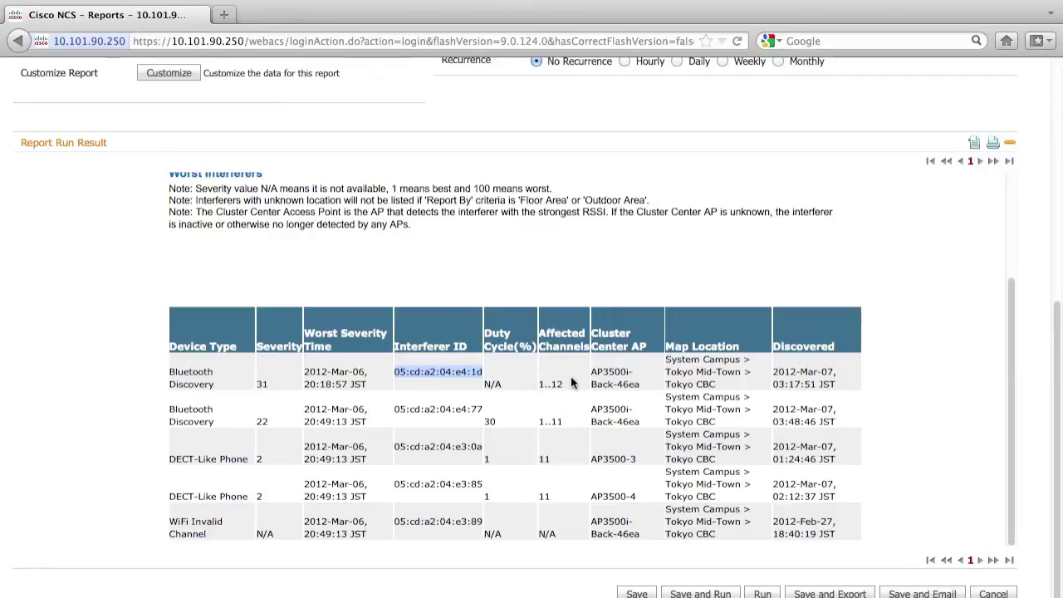
scroll(587, 101, "up", 5)
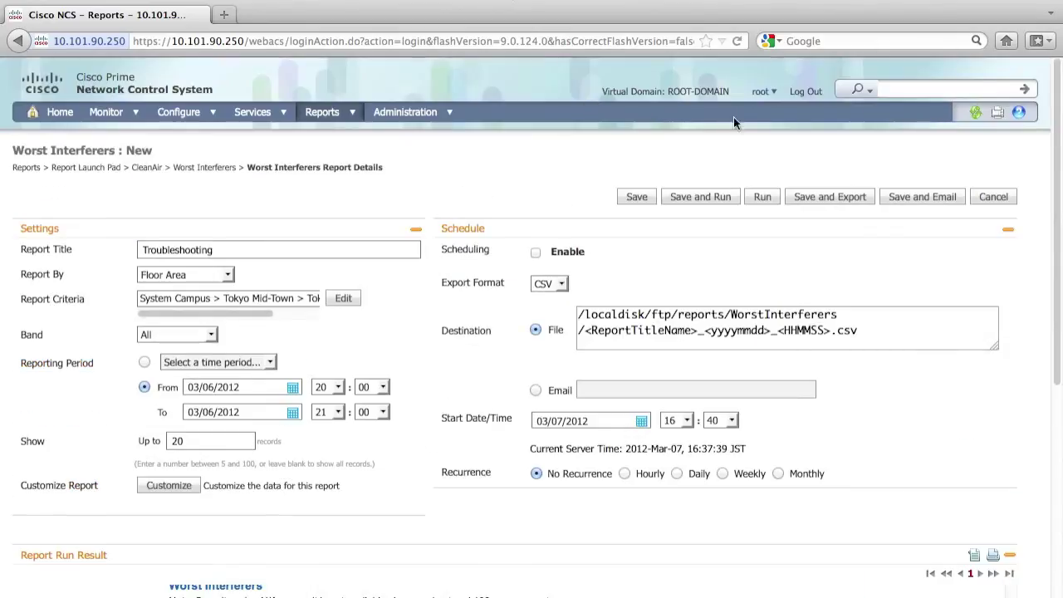
Run an Advanced Search by Interferer ID for 05:cd:a2:04:e4:1d.
left_click(858, 92)
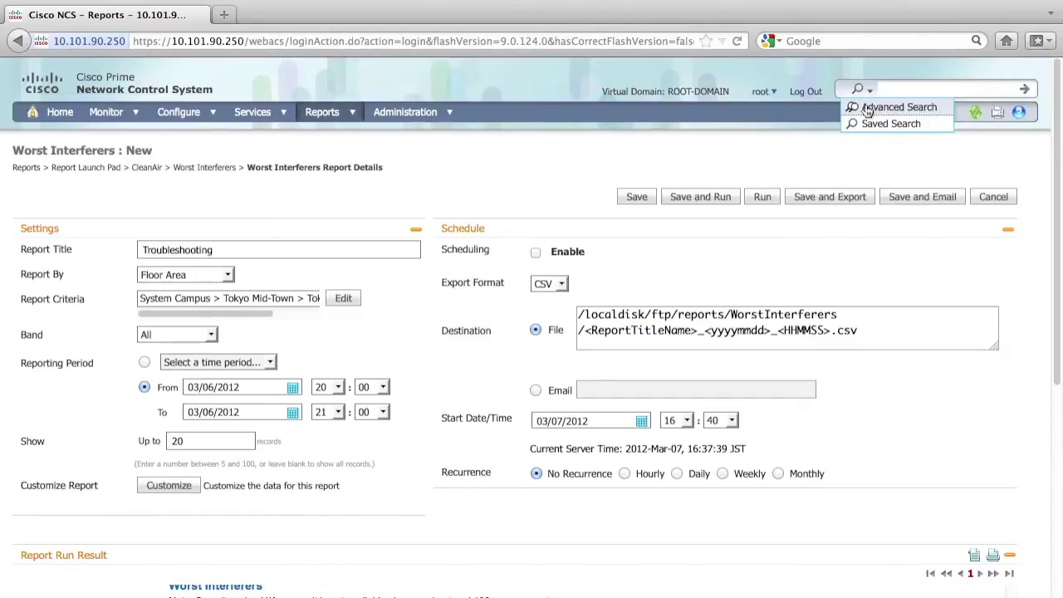
left_click(867, 110)
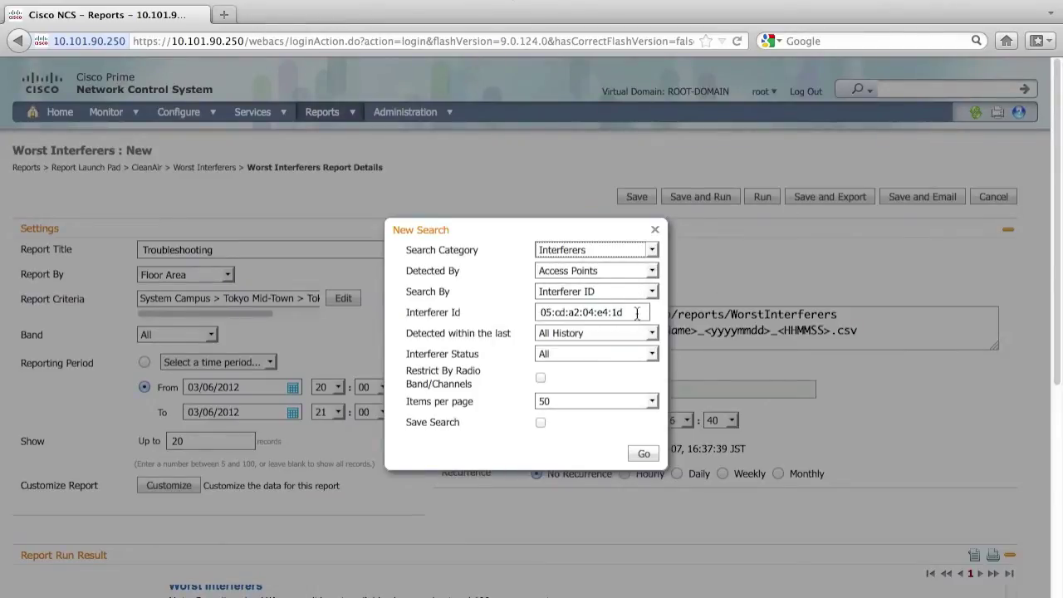
left_click(637, 312)
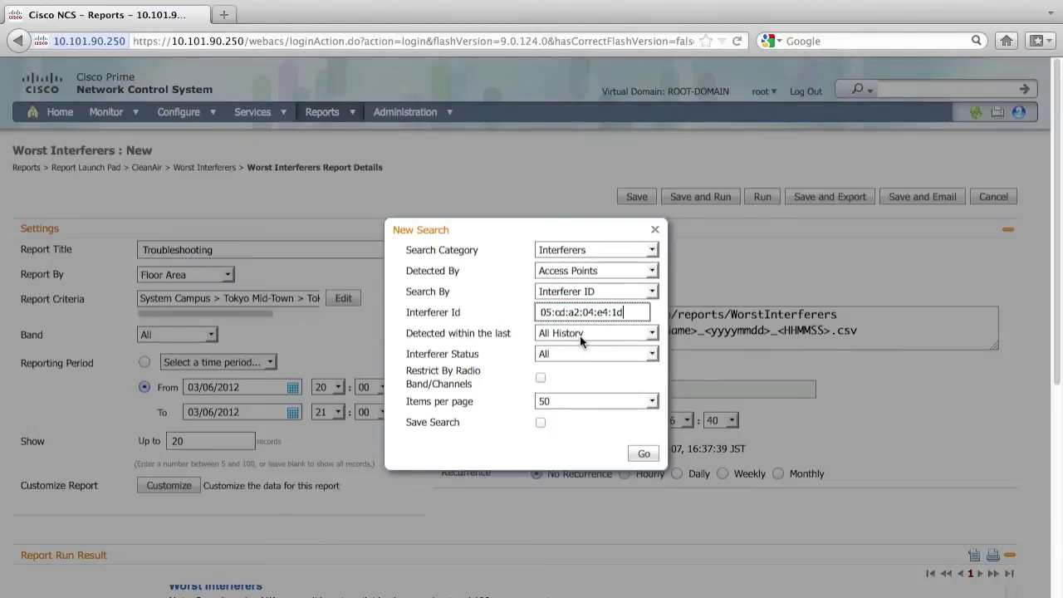
left_click(654, 294)
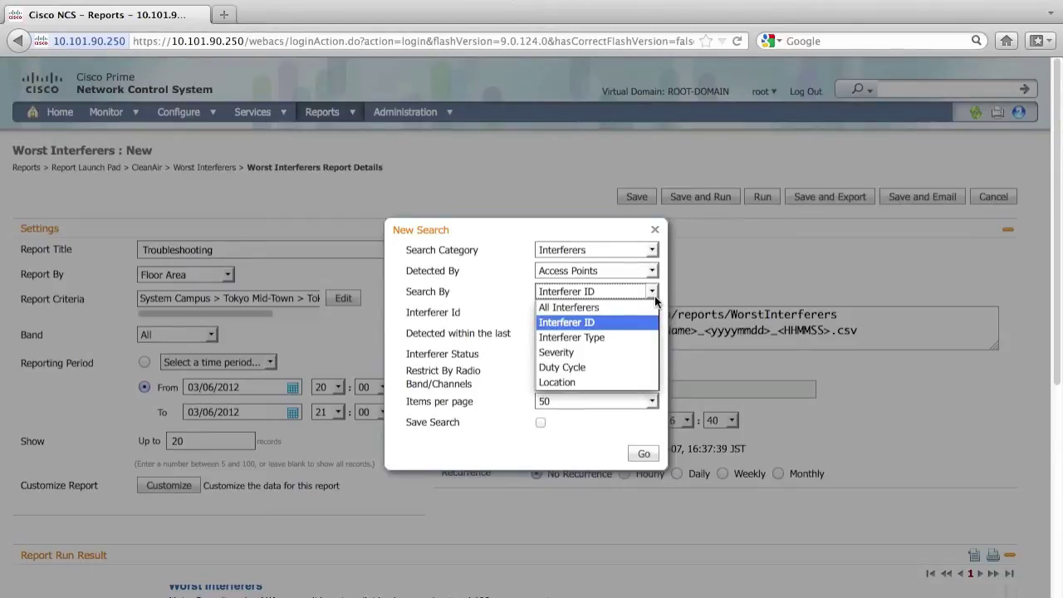
left_click(655, 296)
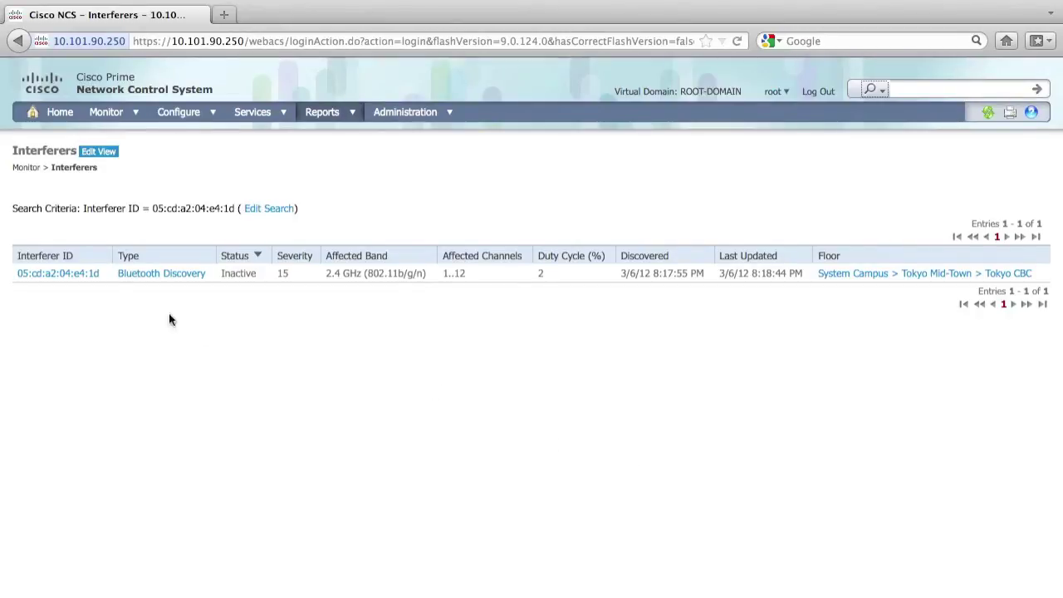
Open the Interferer Details page for Bluetooth Discovery 05:cd:a2:04:e4:1d and its command list.
left_click(68, 278)
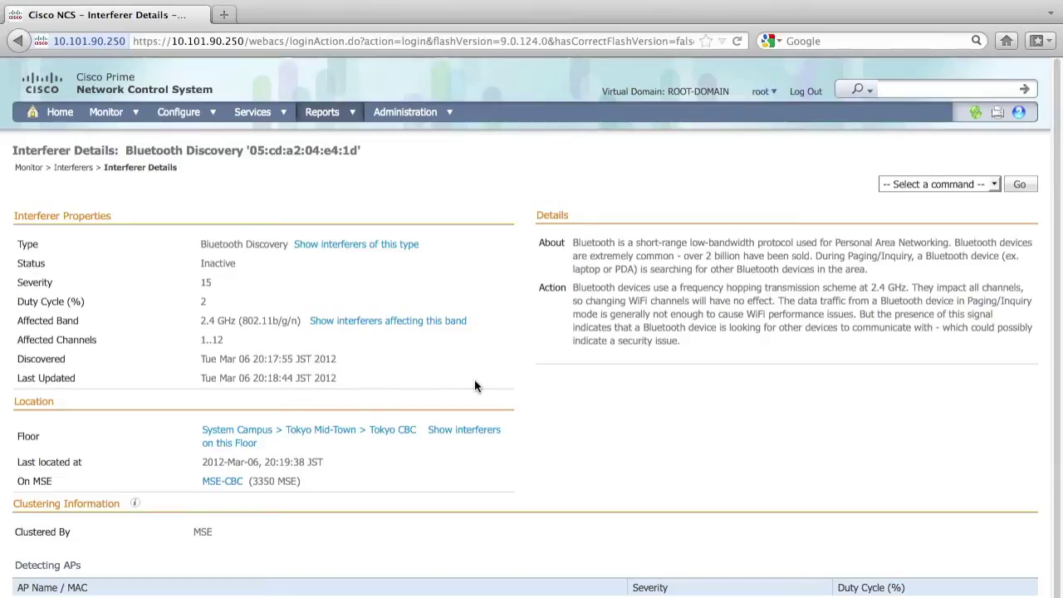
left_click(991, 186)
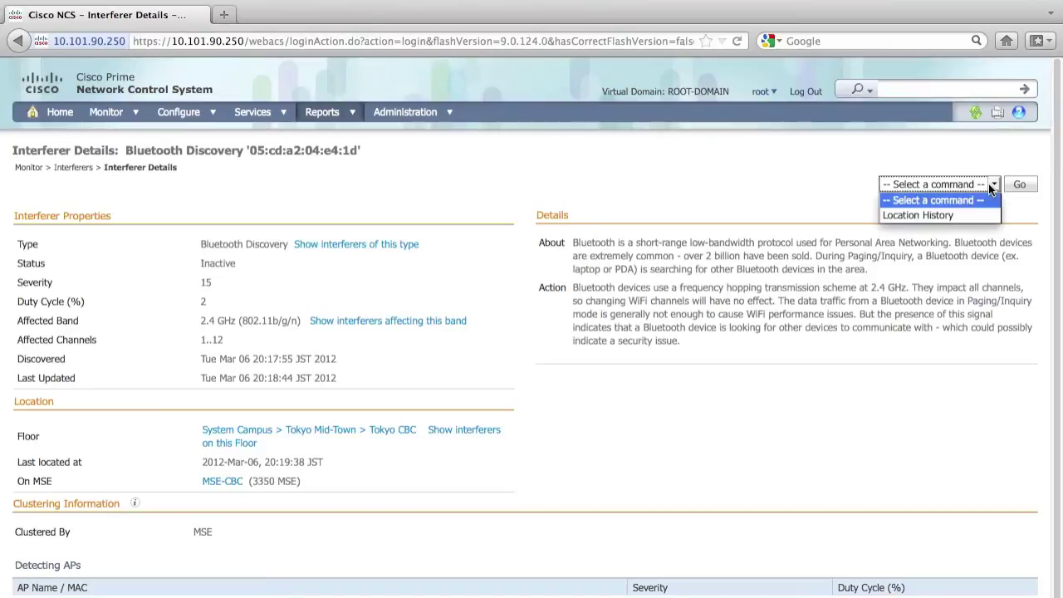
Show Location History, compare its two Tokyo CBC entries, and highlight severity 31.
left_click(953, 216)
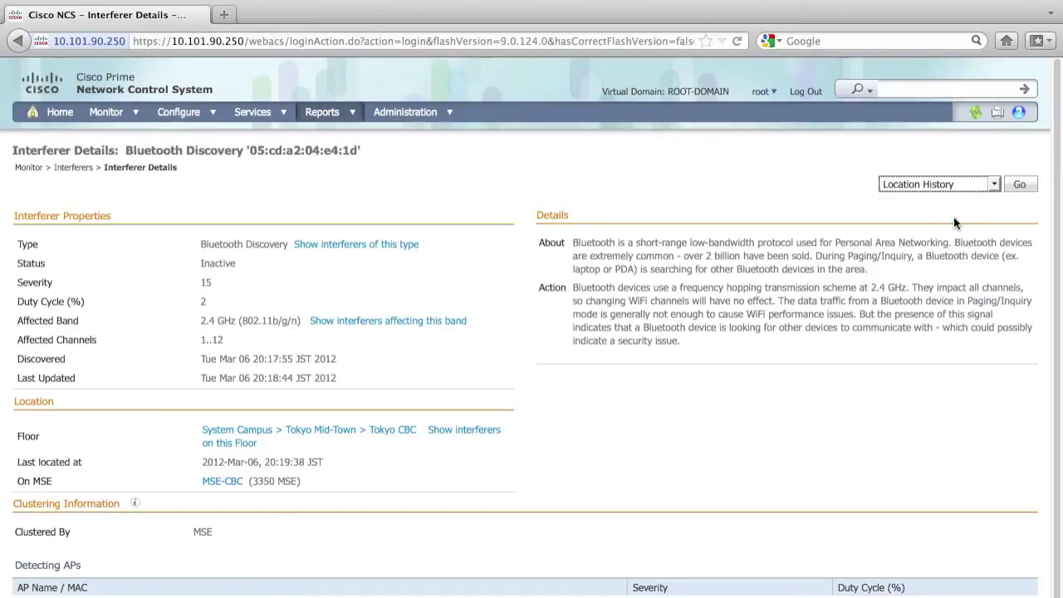
left_click(1021, 184)
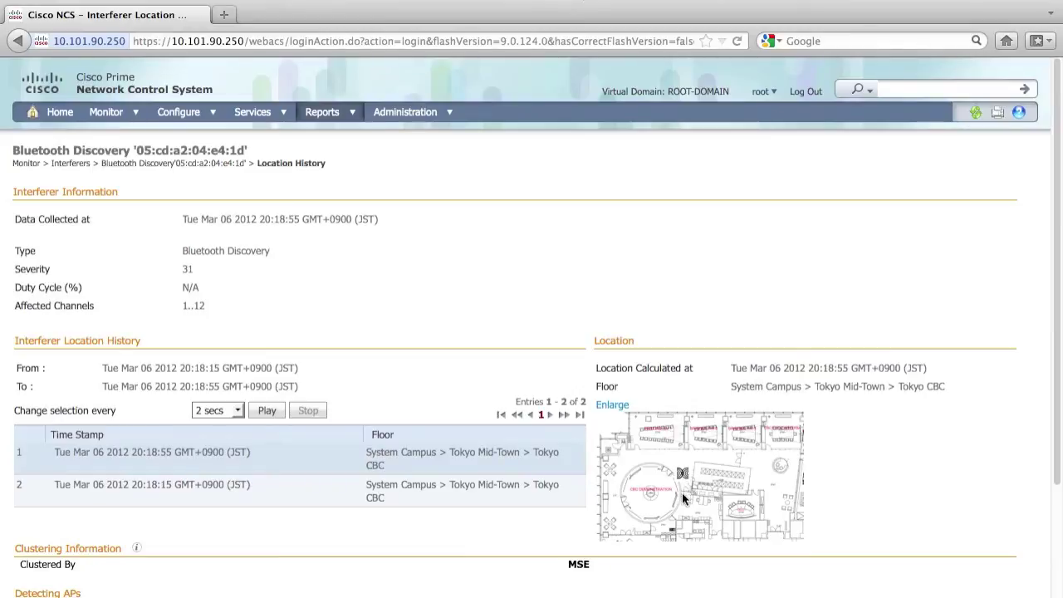
left_click(496, 497)
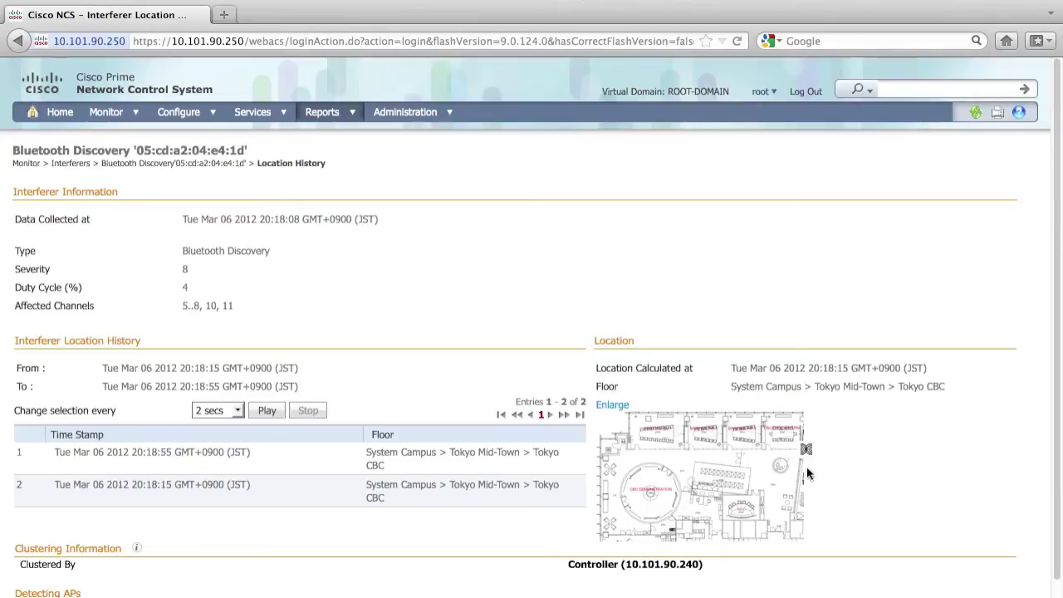
left_click(418, 459)
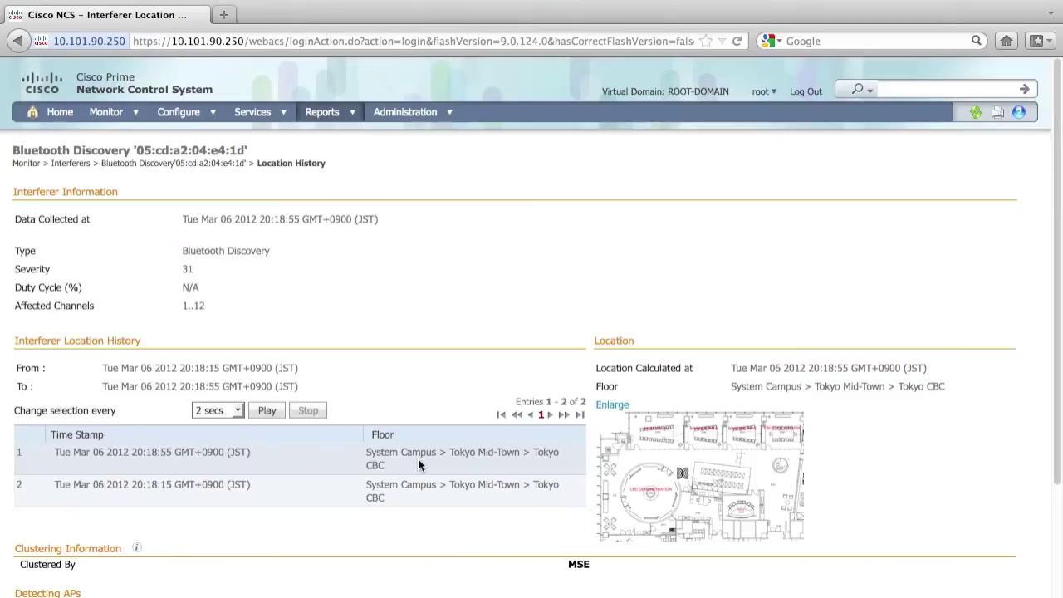
left_click(411, 488)
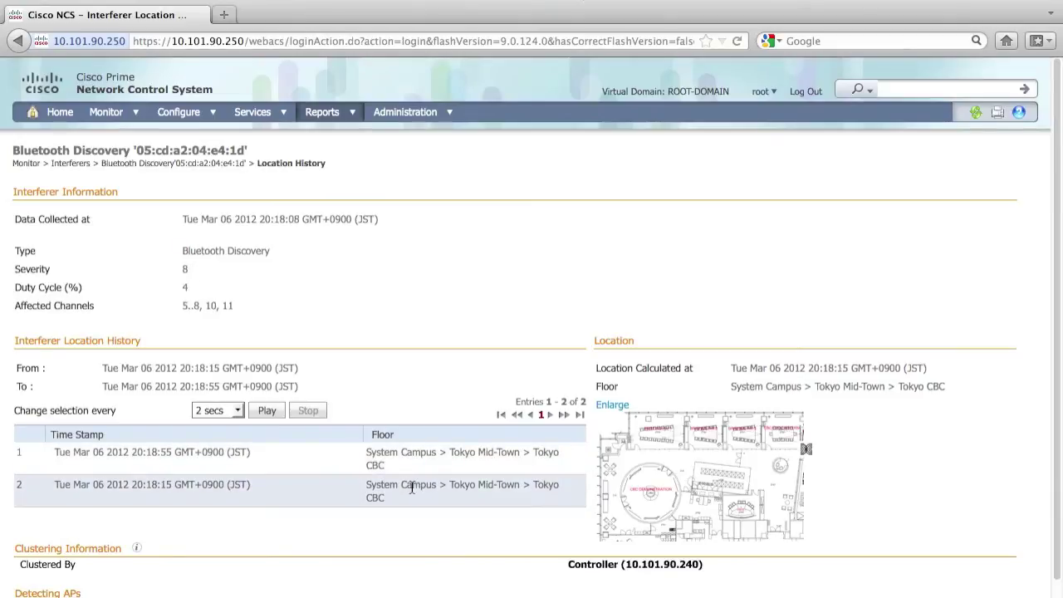
left_click(404, 466)
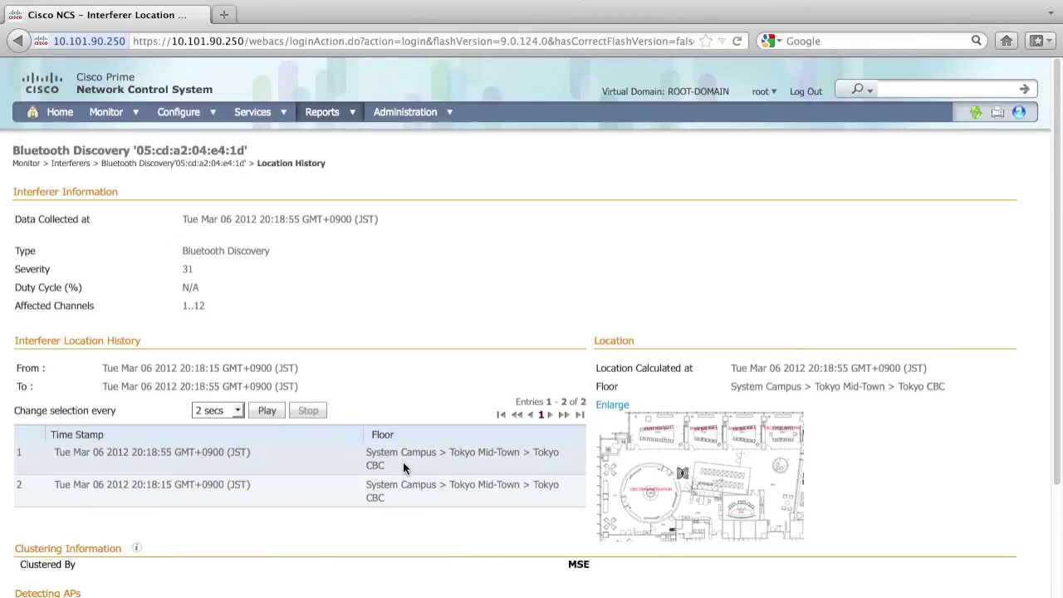
left_click(398, 497)
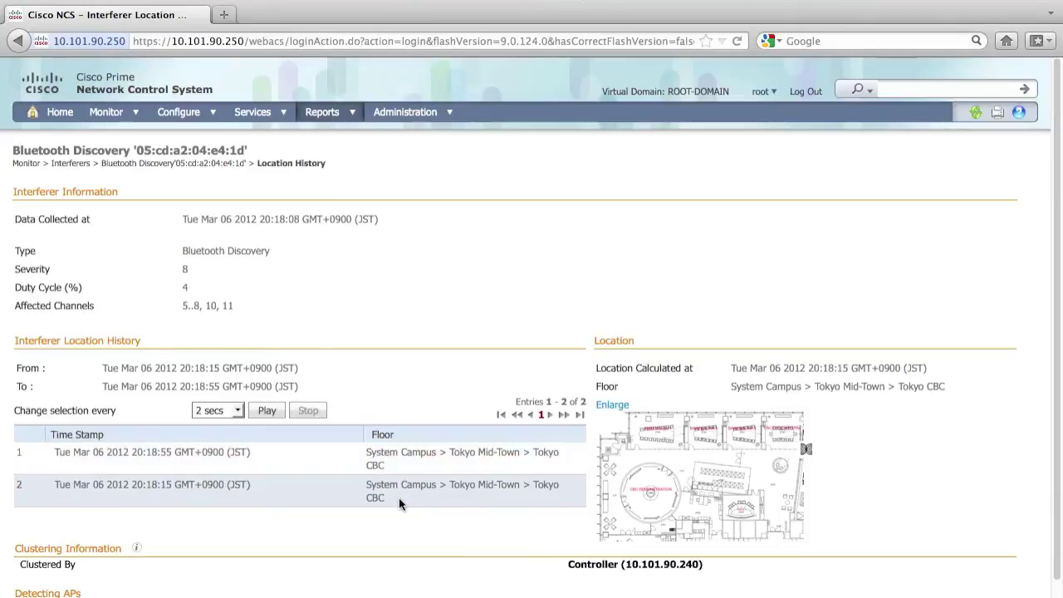
left_click(387, 466)
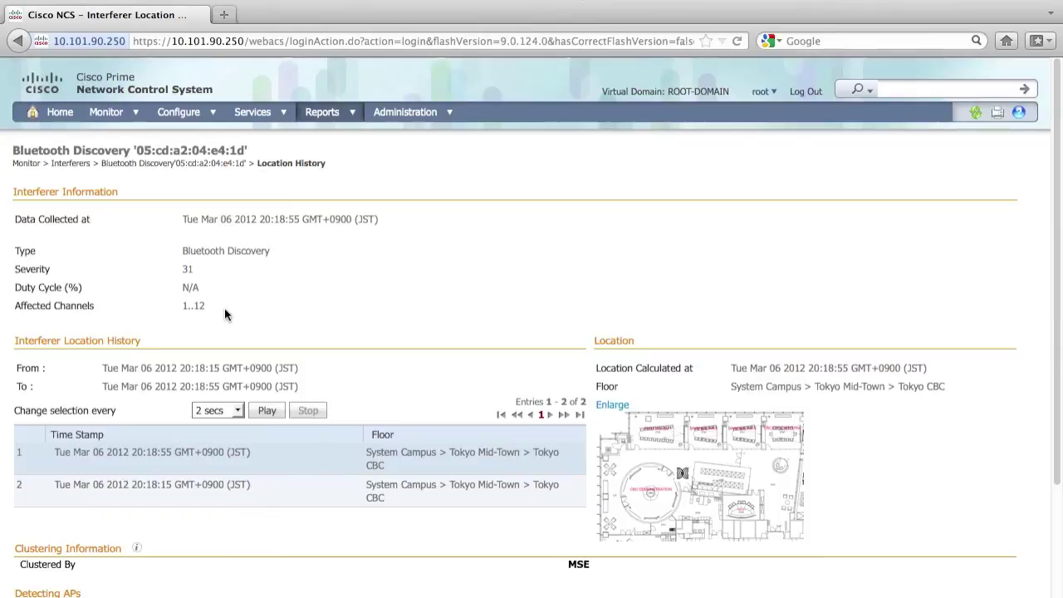
double_click(189, 269)
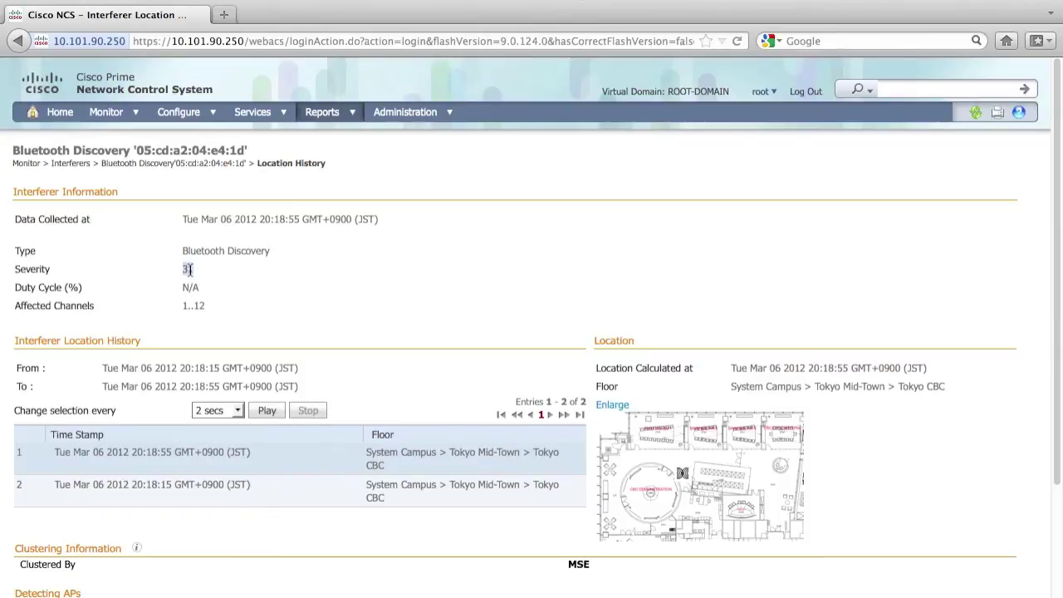
left_click(301, 306)
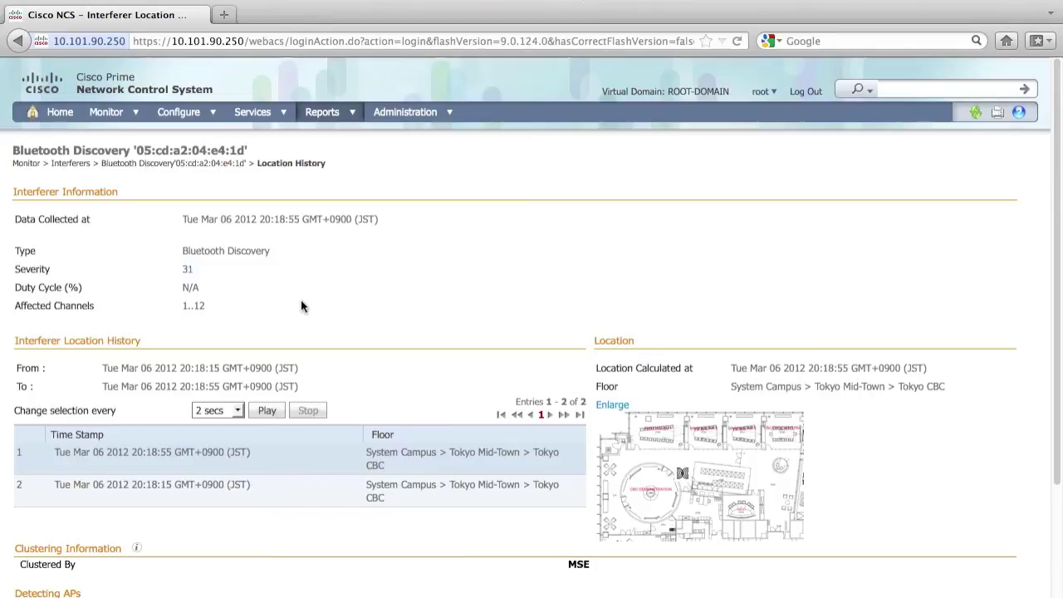